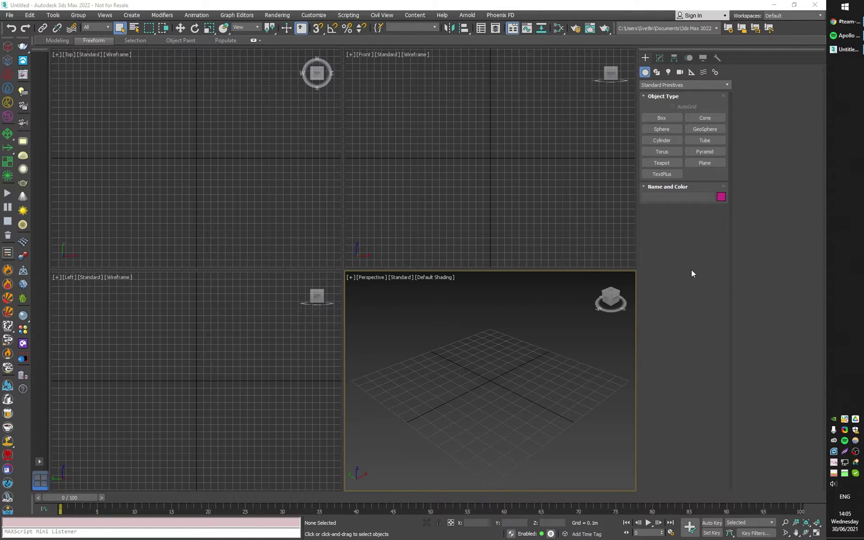
Check the installed Phoenix version in the plugin's version information window.
click(500, 15)
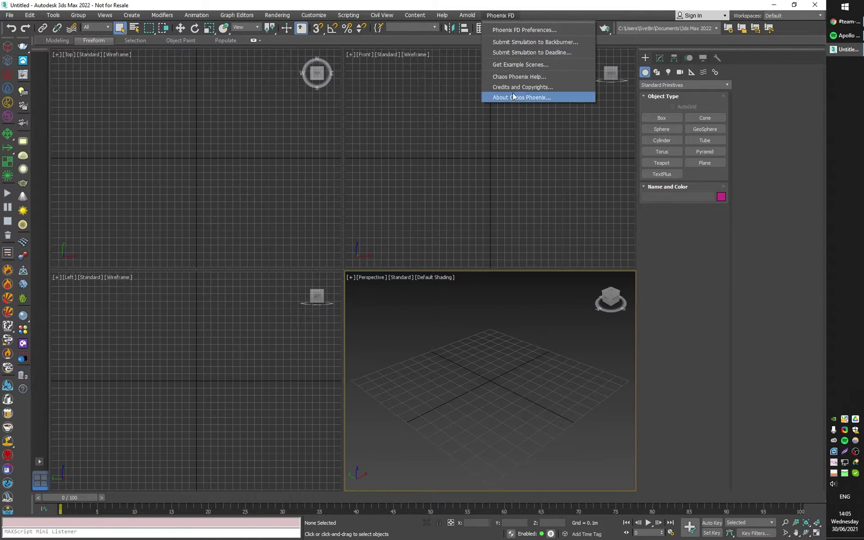
click(540, 97)
drag(386, 284, 412, 284)
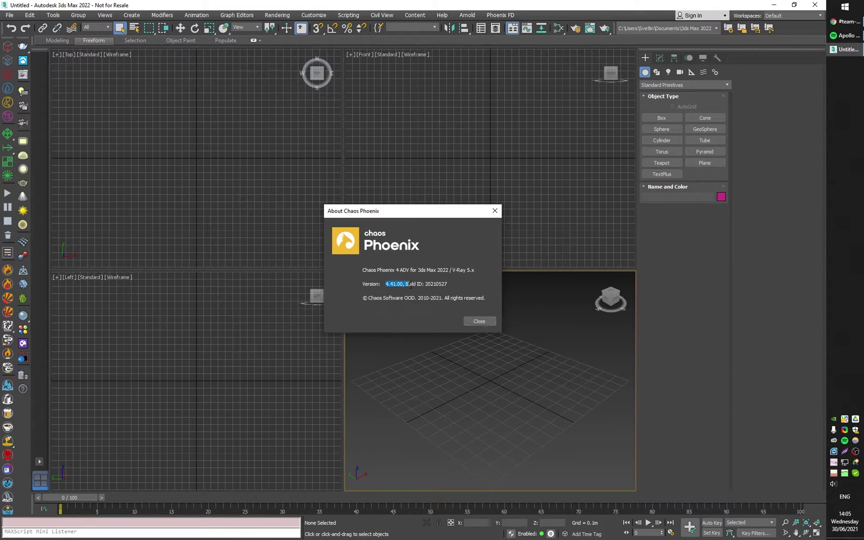
click(401, 282)
click(478, 322)
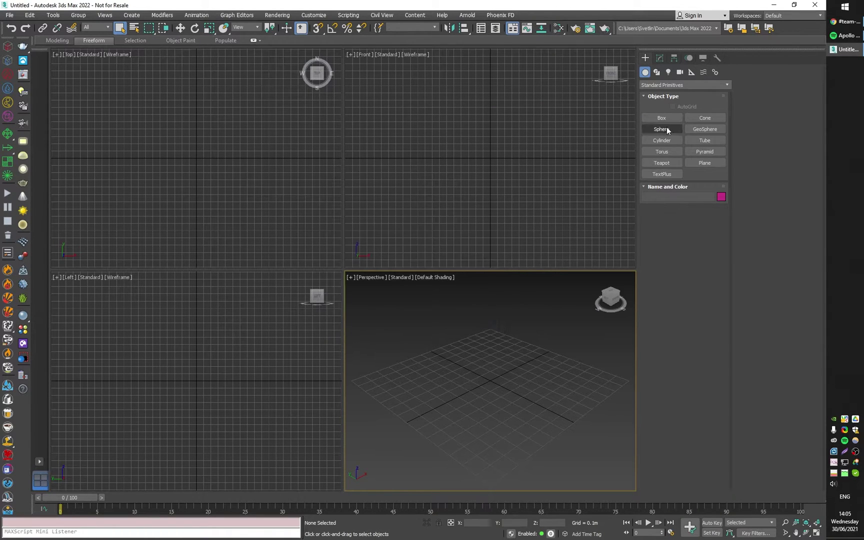
Create a Phoenix LiquidSim grid with a height of 0.66 m.
click(11, 59)
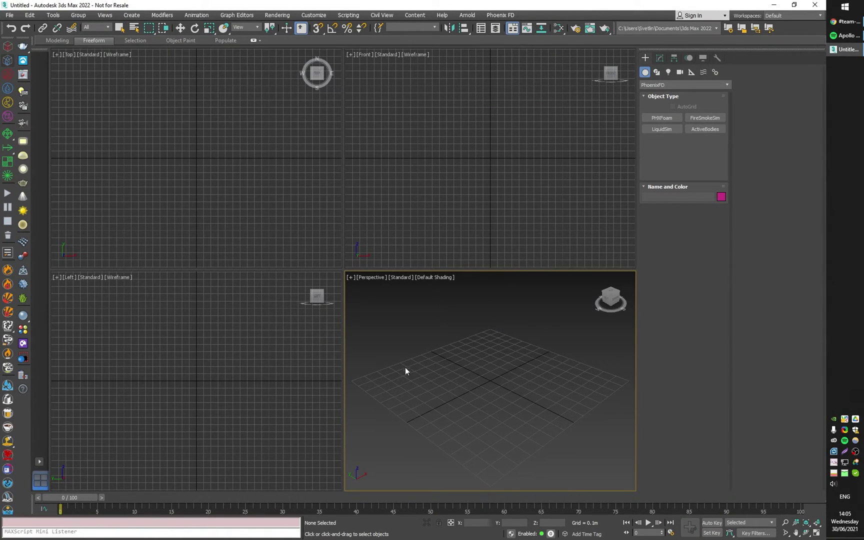
drag(397, 368, 595, 394)
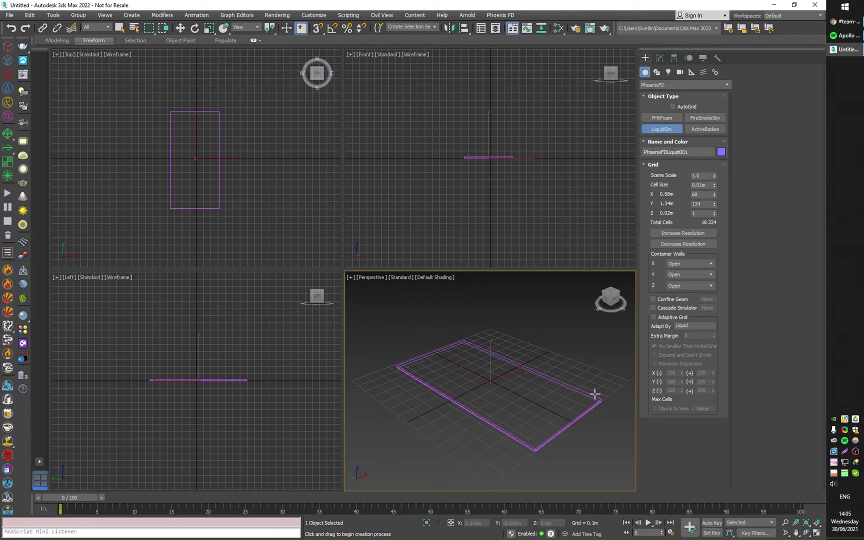
click(587, 308)
click(659, 59)
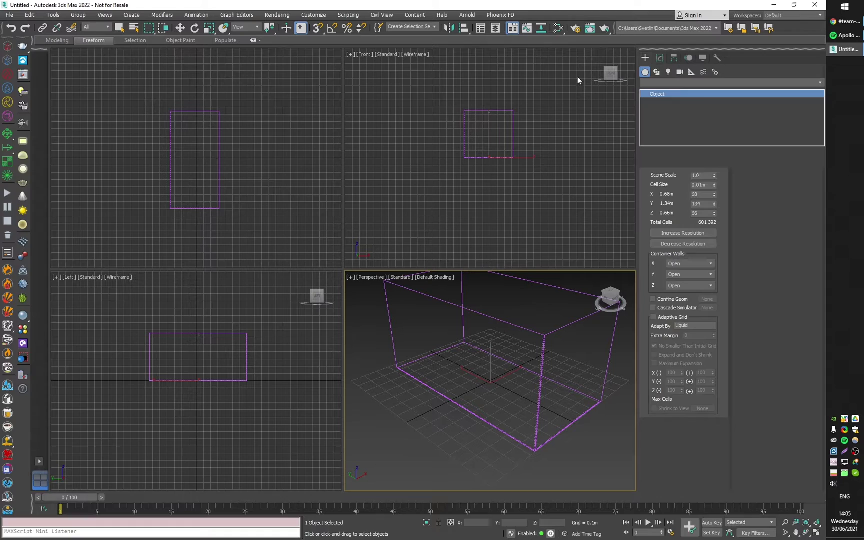
click(646, 58)
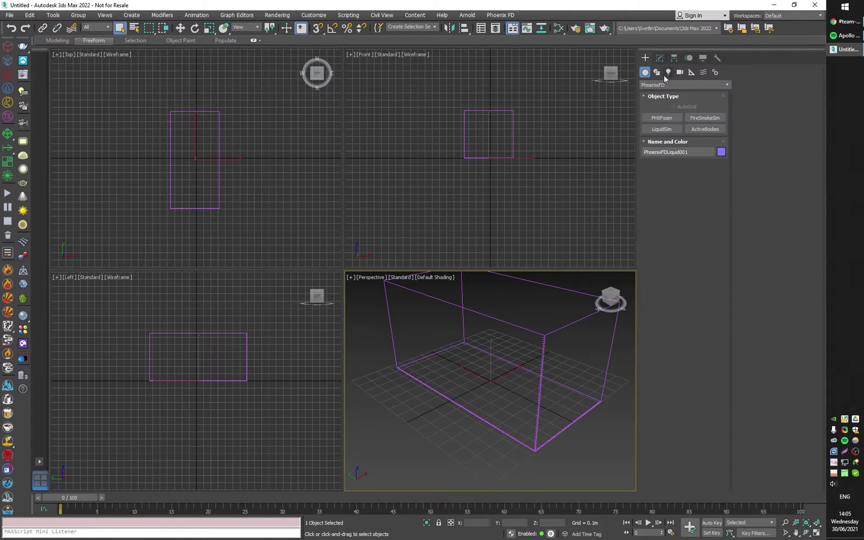
Create two small spheres inside the grid, one orange and one yellow-green.
click(654, 84)
click(660, 93)
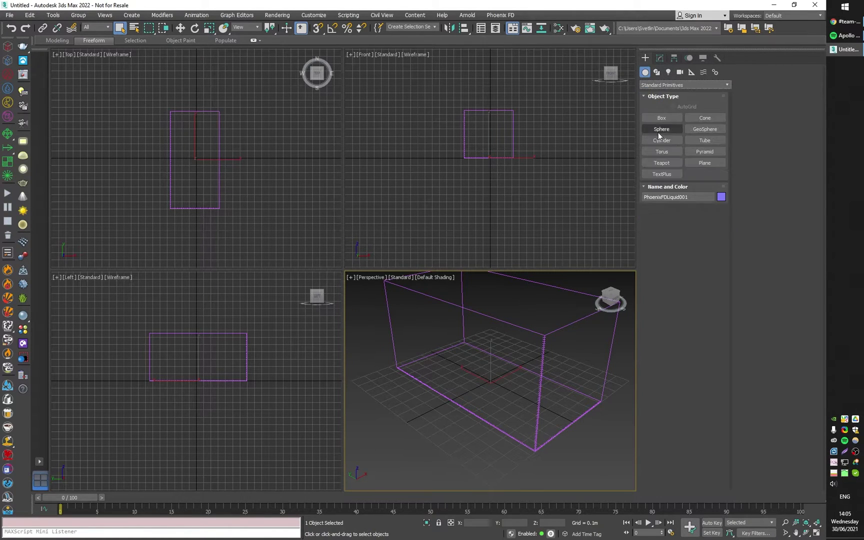
click(663, 129)
drag(451, 359, 449, 358)
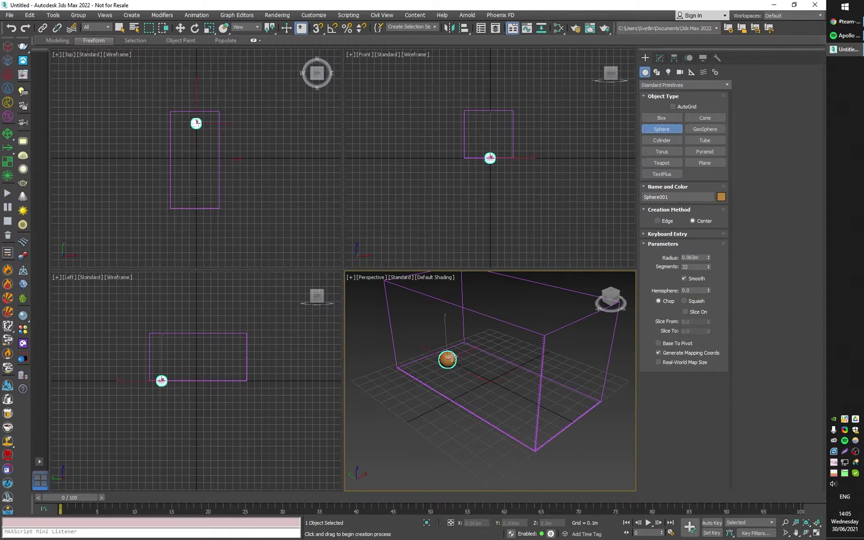
drag(552, 411, 557, 412)
Raise both spheres higher inside the grid with the Move tool.
key(w)
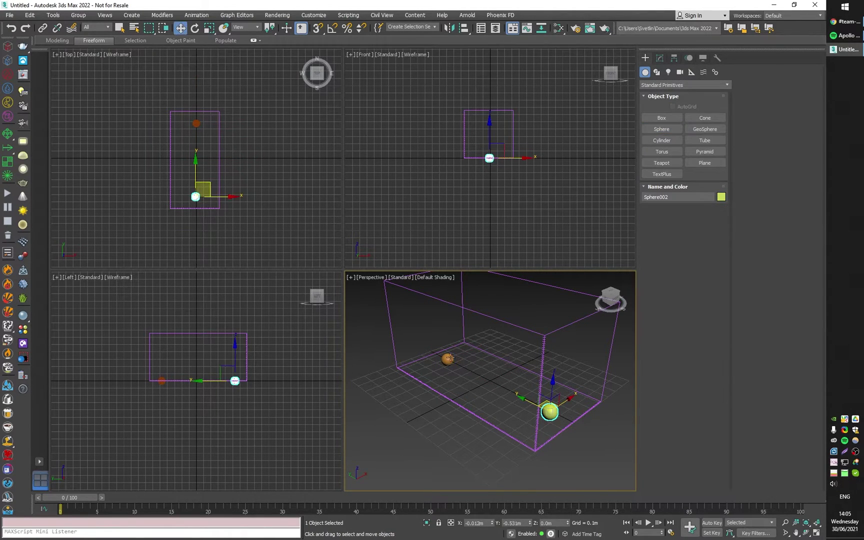
ctrl+click(448, 359)
drag(493, 362, 498, 284)
click(11, 90)
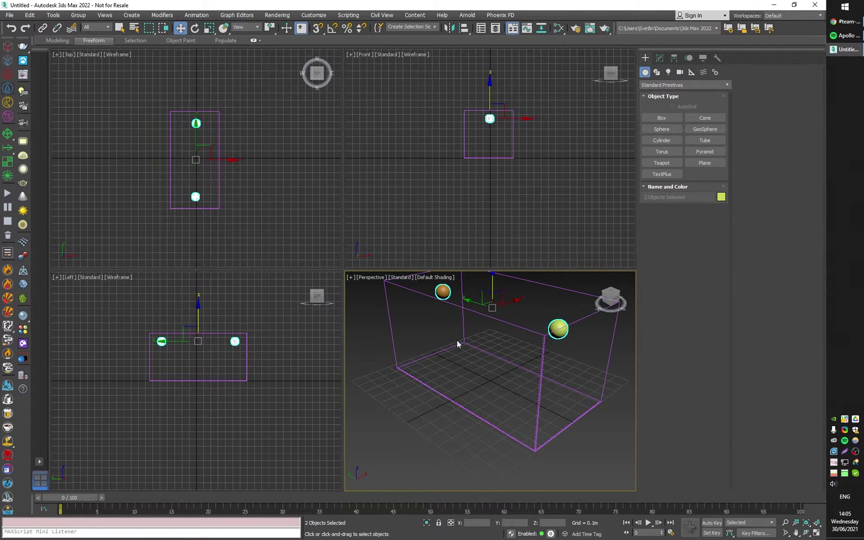
Place two liquid sources and make the yellow-green sphere the second source's emitter.
drag(396, 344, 411, 342)
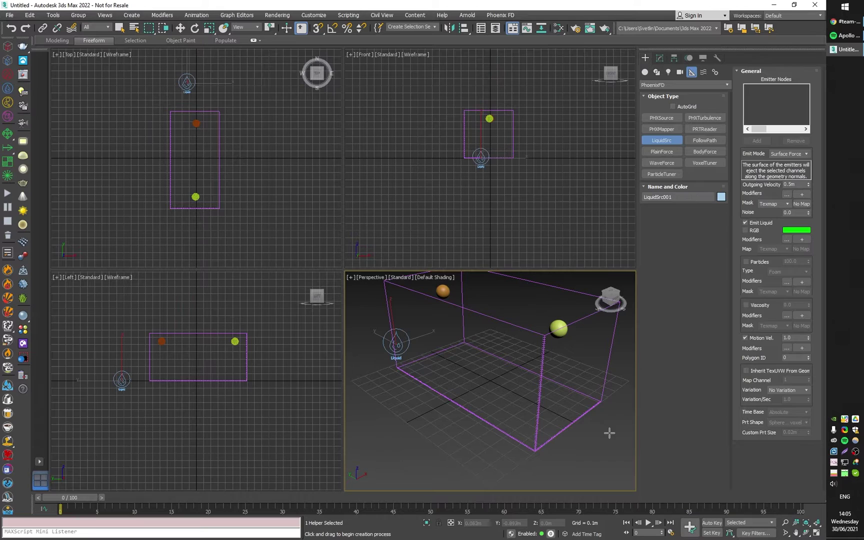
drag(596, 431, 605, 427)
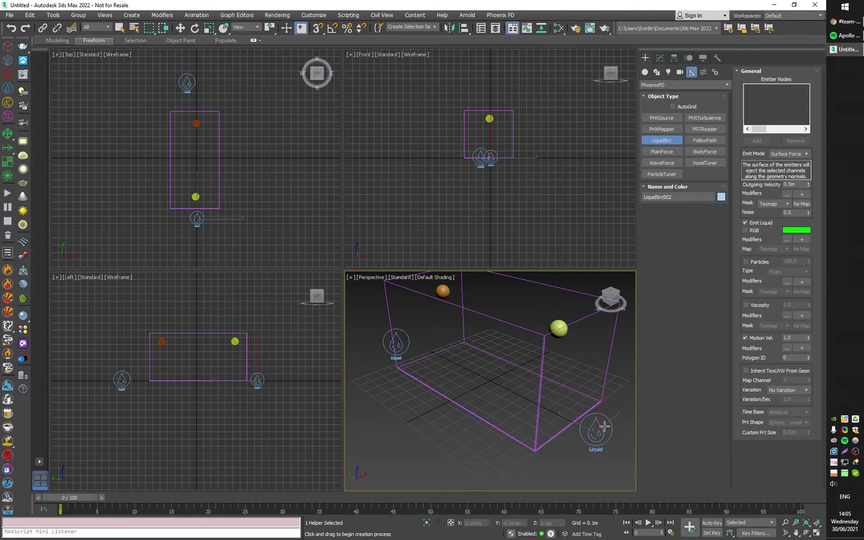
click(659, 58)
click(664, 249)
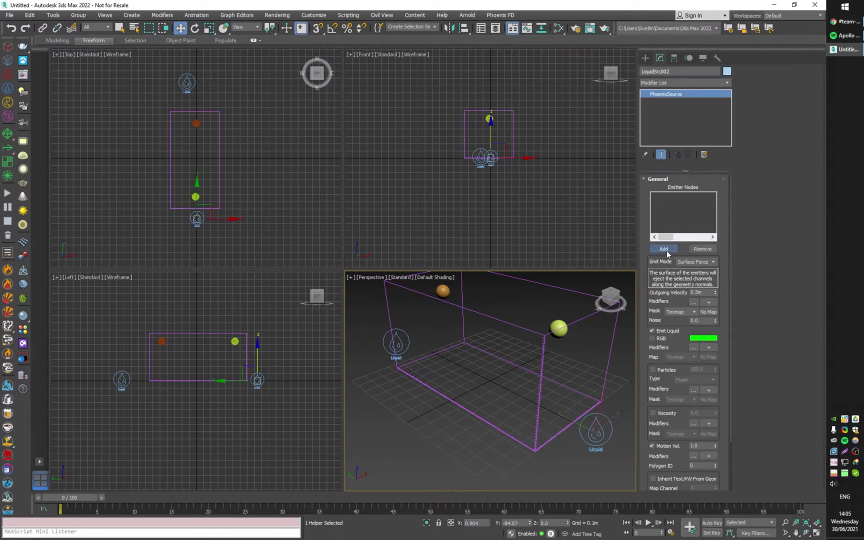
click(559, 329)
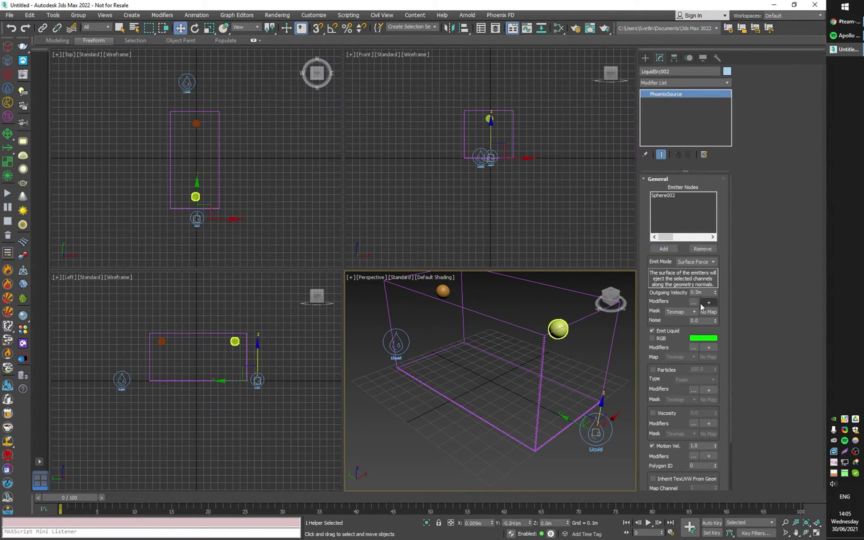
Make the orange sphere the first source's emitter and start the liquid simulation.
click(403, 331)
click(664, 249)
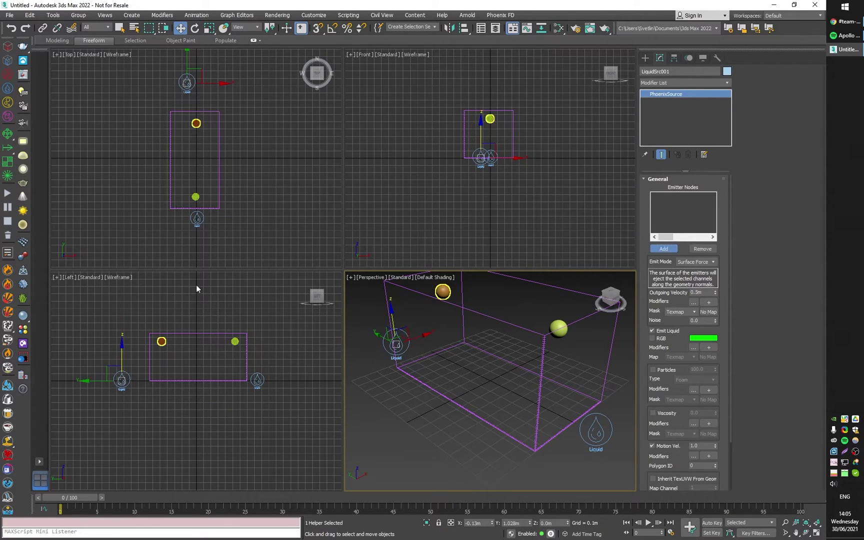
click(196, 123)
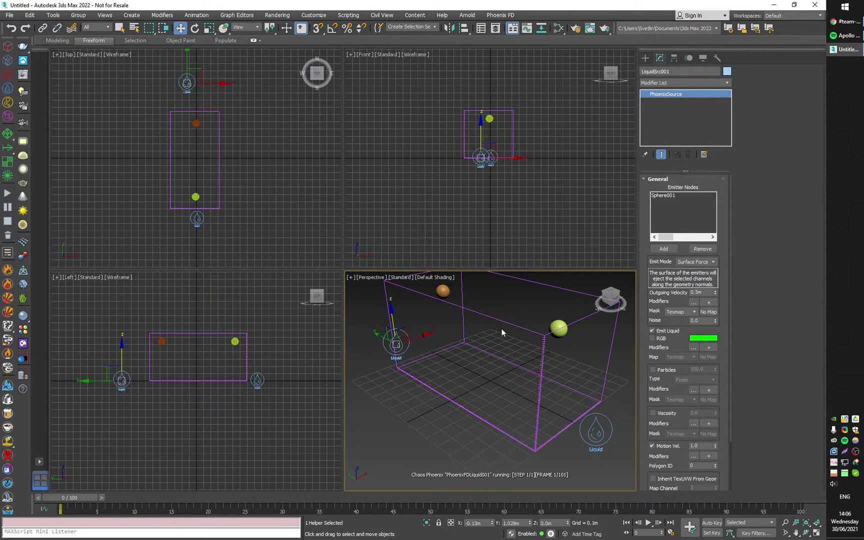
key(alt+w)
mouse_move(388, 342)
alt+middle_down()
mouse_move(407, 308)
mouse_move(380, 304)
mouse_move(380, 340)
alt+middle_up()
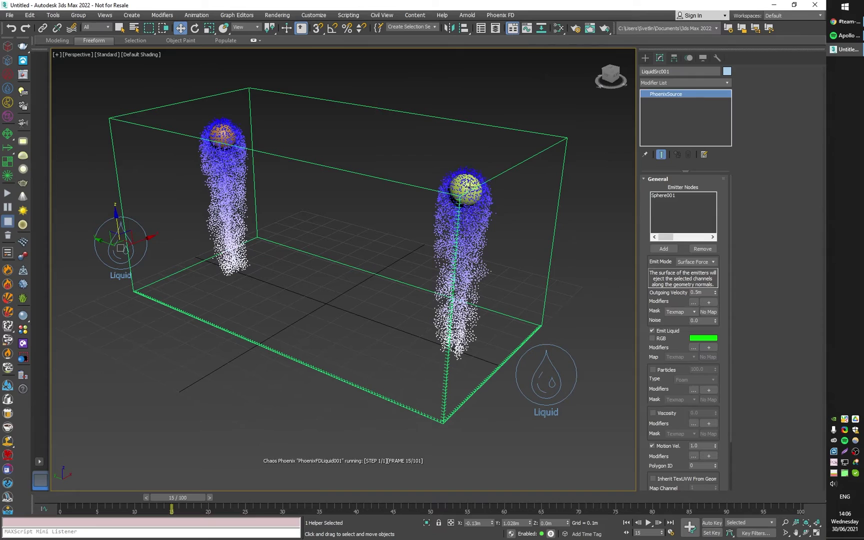
alt+middle_drag(379, 335, 368, 345)
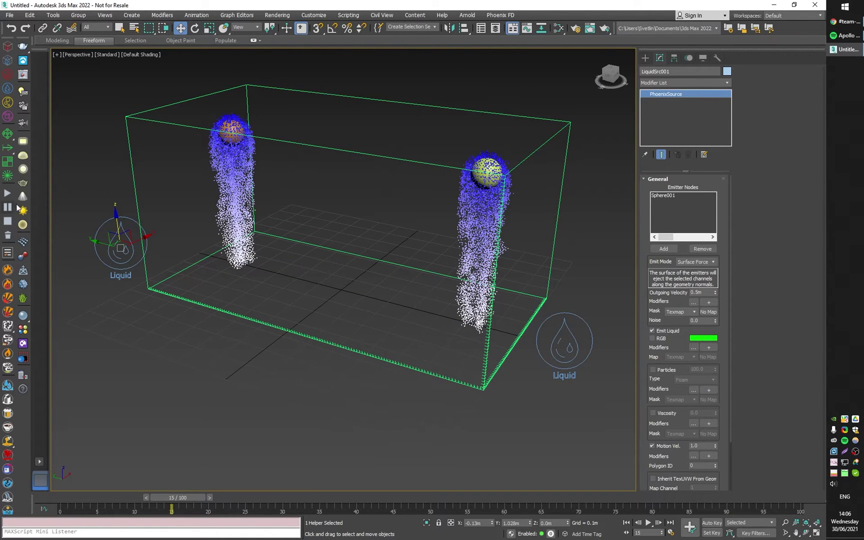
Get the Line shape tool ready with the four-viewport layout showing.
click(645, 58)
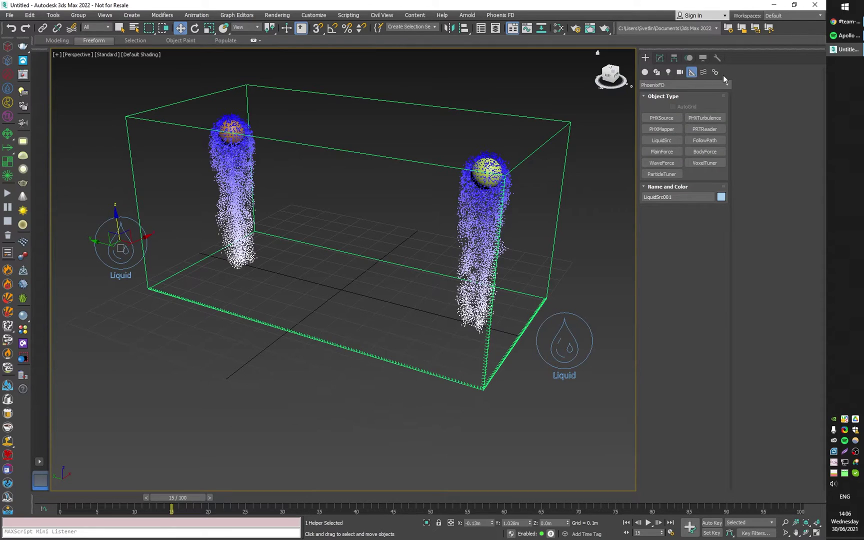
click(646, 72)
click(669, 84)
click(671, 83)
click(656, 72)
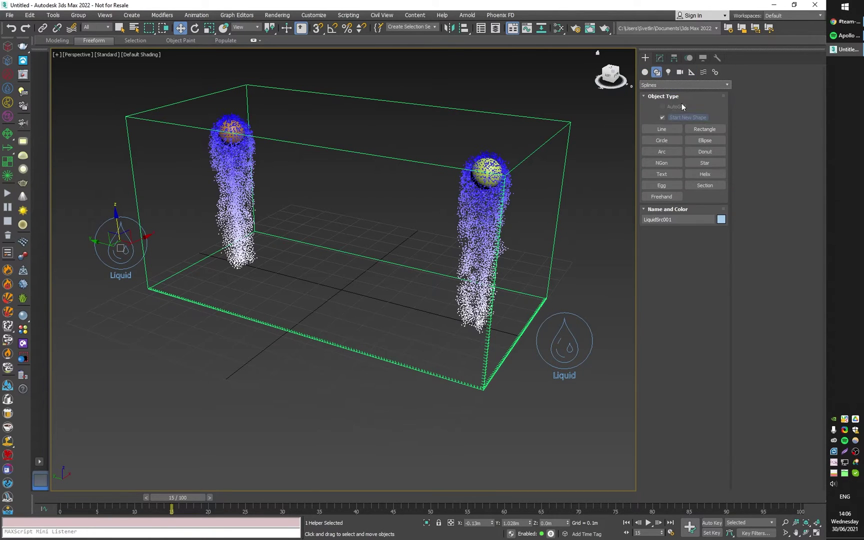
click(662, 129)
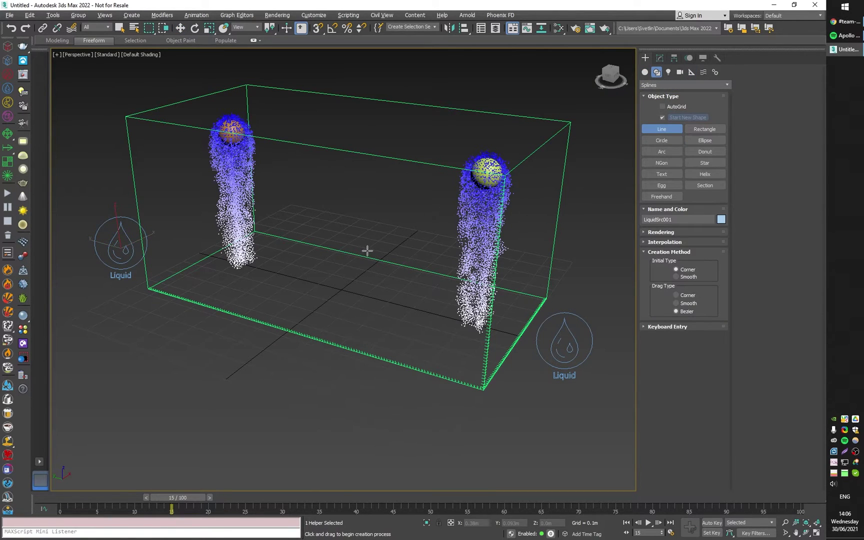
key(alt+w)
In the Left view, draw a U-shaped path down from the left emitter, along the bottom and up.
click(161, 342)
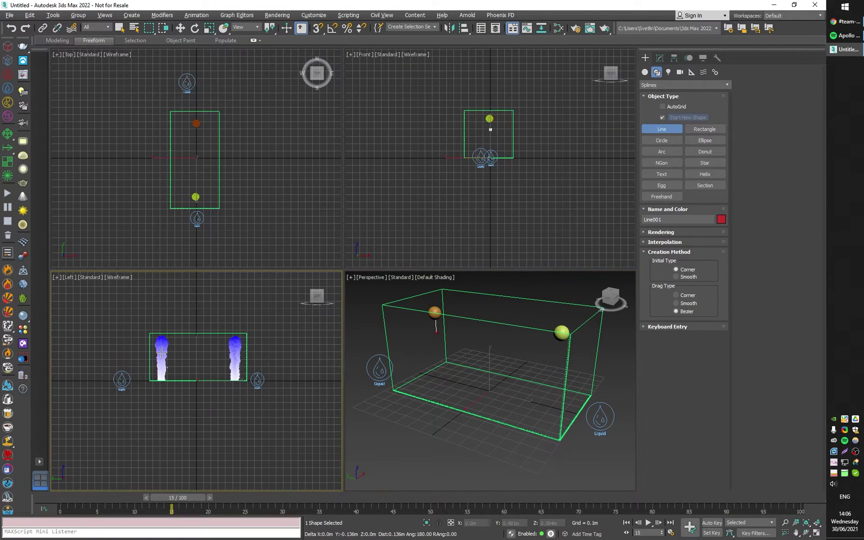
click(162, 353)
click(162, 364)
click(163, 374)
click(170, 374)
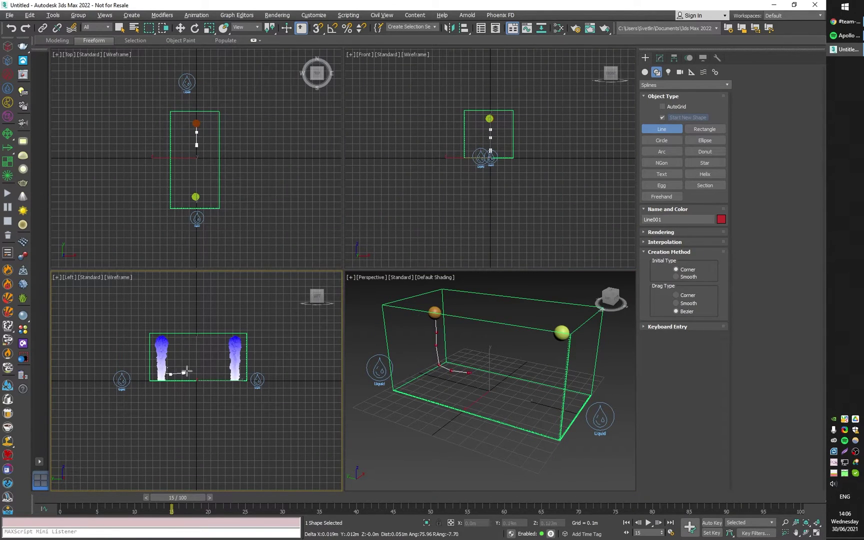
click(183, 372)
click(191, 368)
click(190, 354)
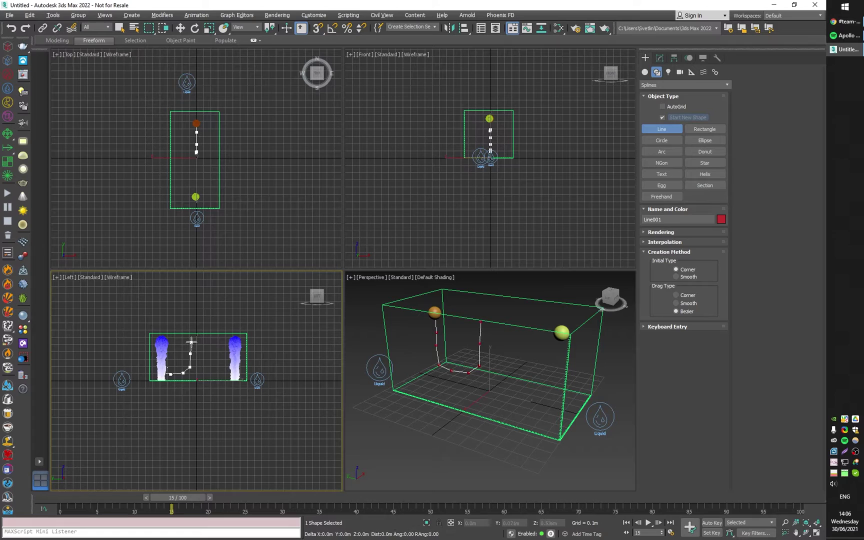
click(191, 342)
right_click(192, 342)
Exit line drawing and maximize the Perspective view to show Line001.
right_click(563, 335)
key(alt+w)
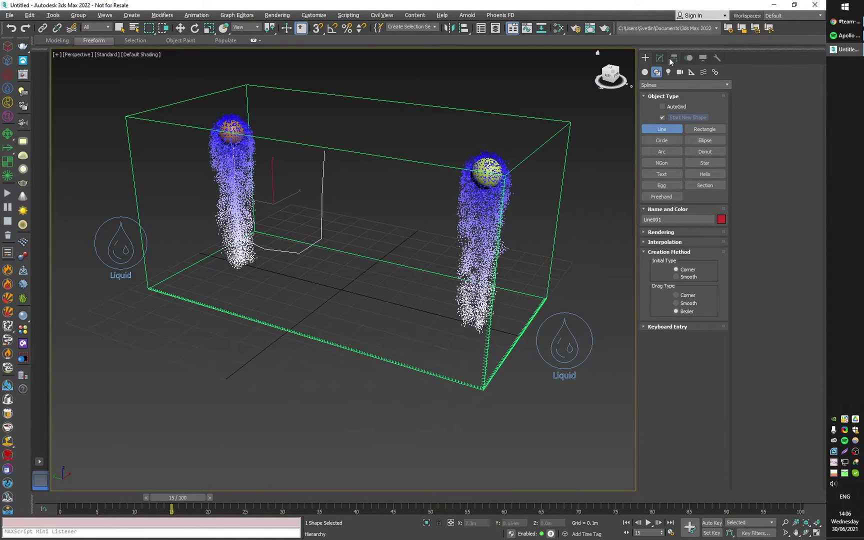
click(661, 58)
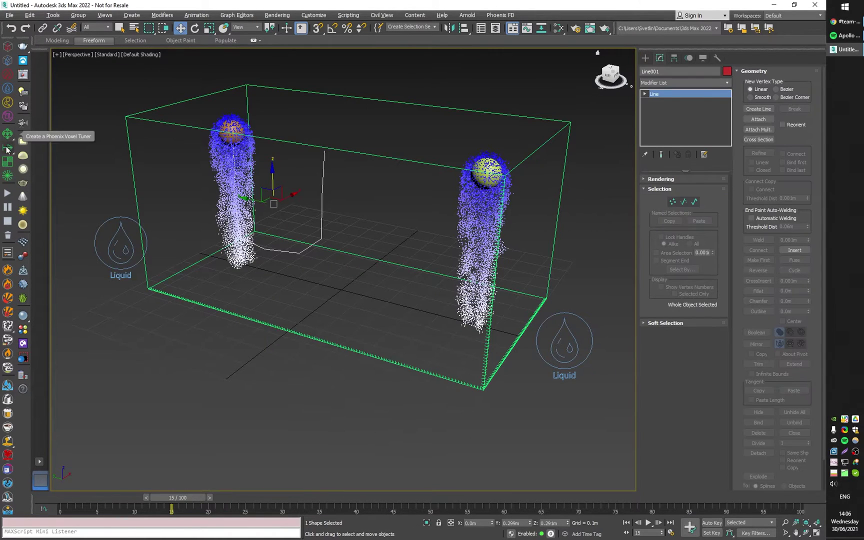
drag(7, 149, 6, 194)
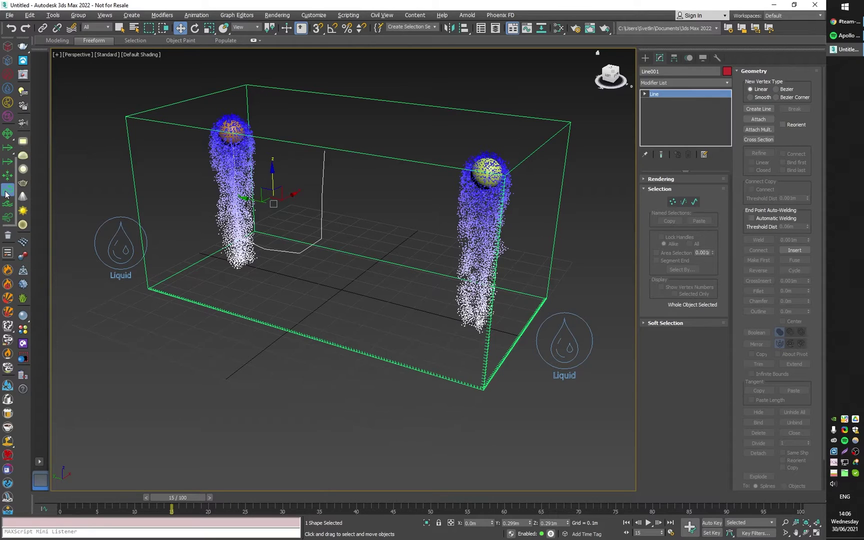
Add a Phoenix FollowPath helper using Line001 as its spline and resimulate so liquid bends into a U.
click(7, 194)
drag(127, 335, 165, 305)
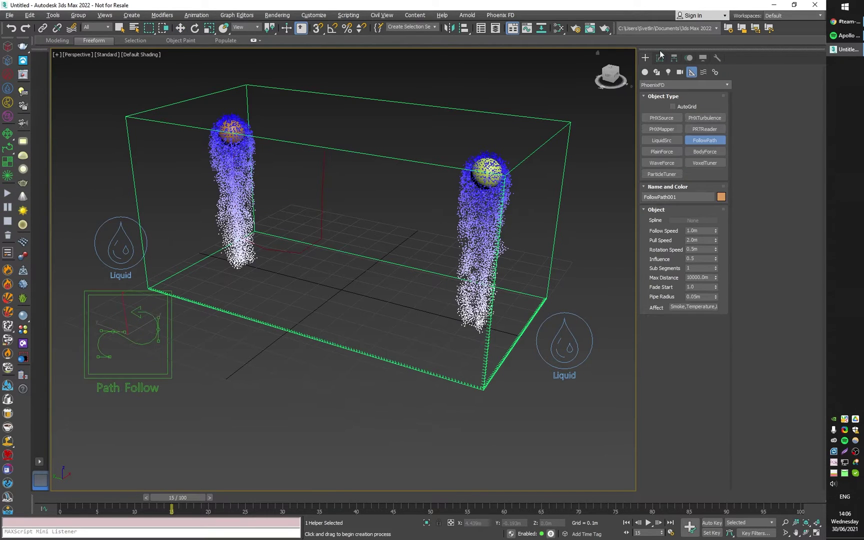
click(660, 58)
click(693, 189)
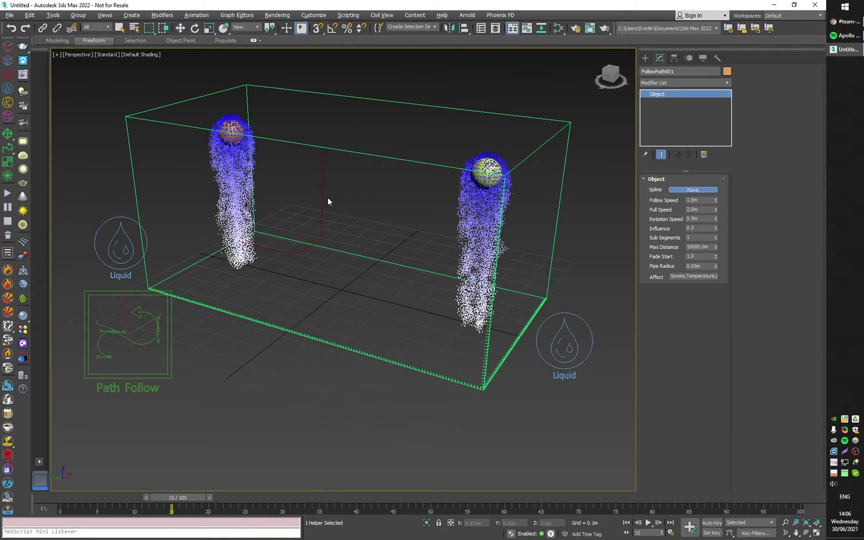
click(324, 203)
click(7, 195)
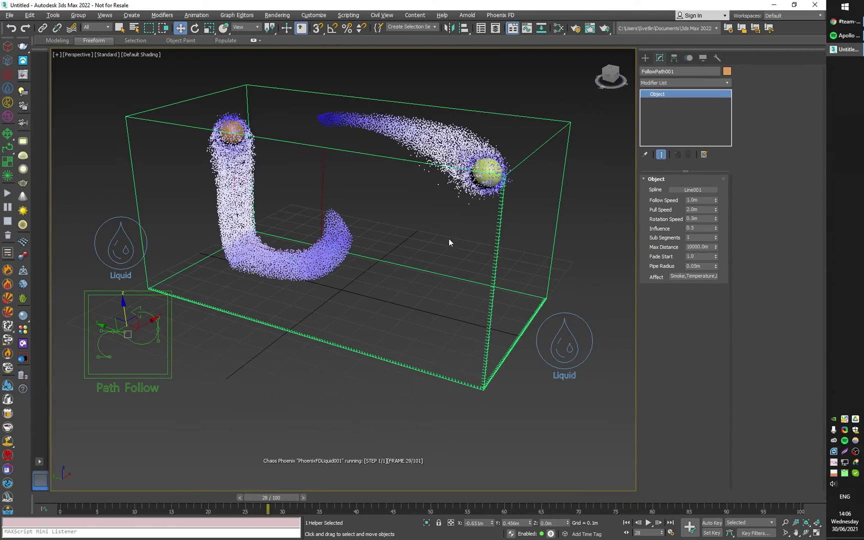
alt+middle_drag(479, 244, 495, 274)
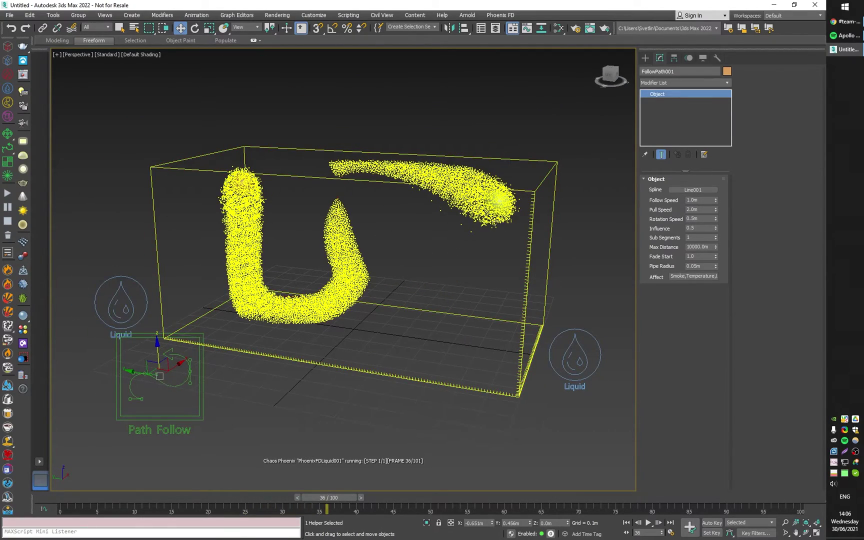
Widen the PhoenixFDLiquid001 grid to 1.32 m in Y and lower its Z height to 0.86 m.
click(528, 196)
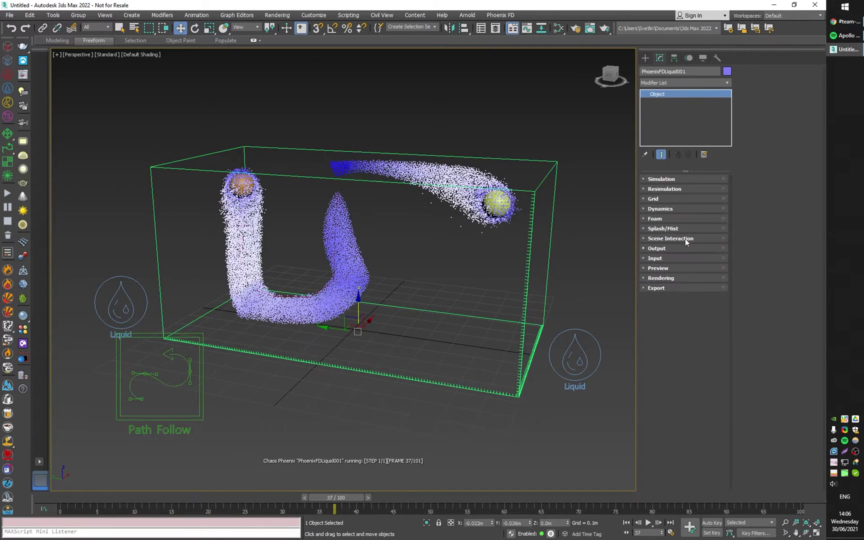
click(654, 199)
drag(715, 246, 713, 241)
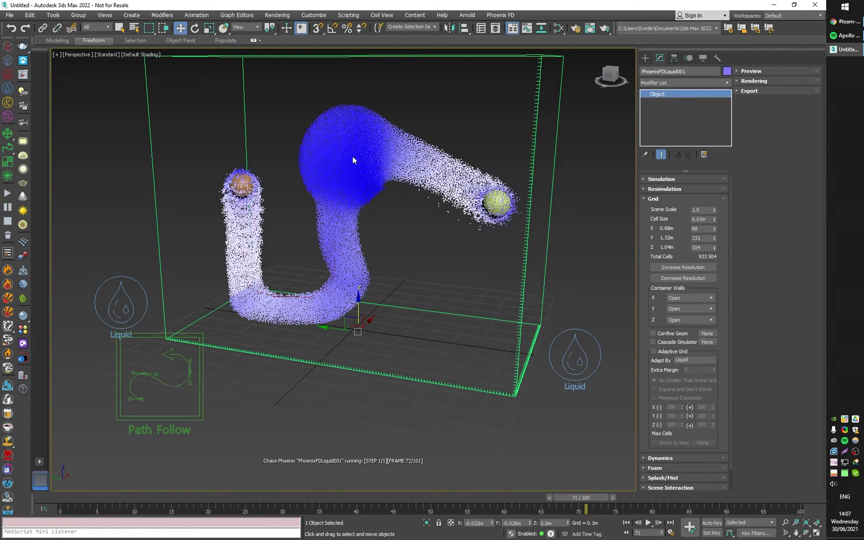
key(q)
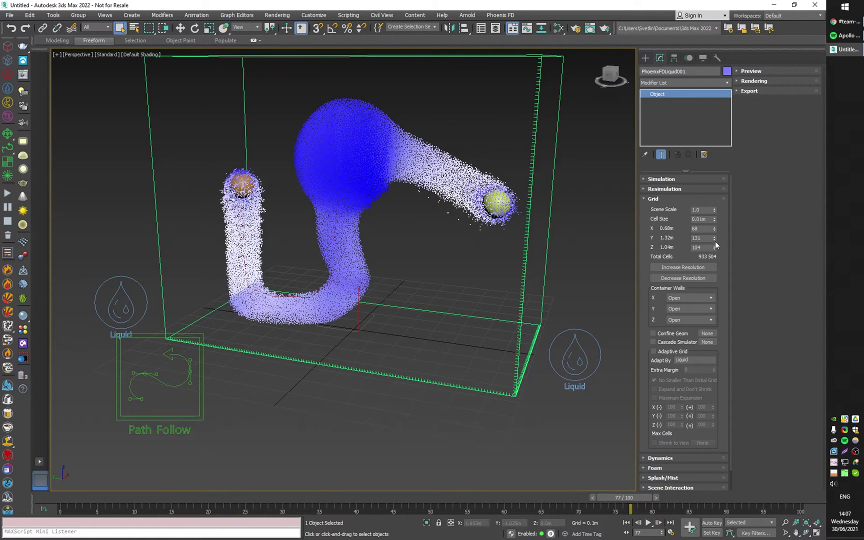
drag(714, 247, 714, 259)
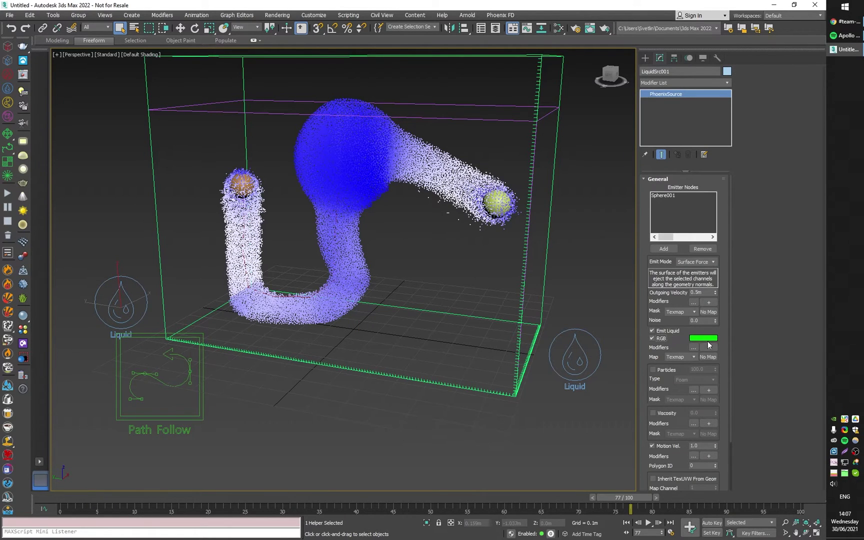
Set LiquidSrc002's RGB colour to pure red (255,0,0) and compare it with the green left source.
click(575, 354)
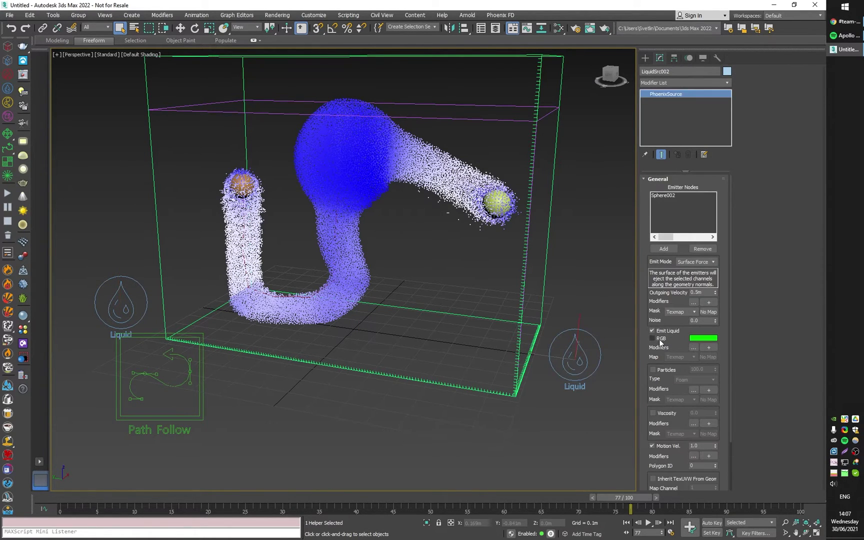
click(704, 339)
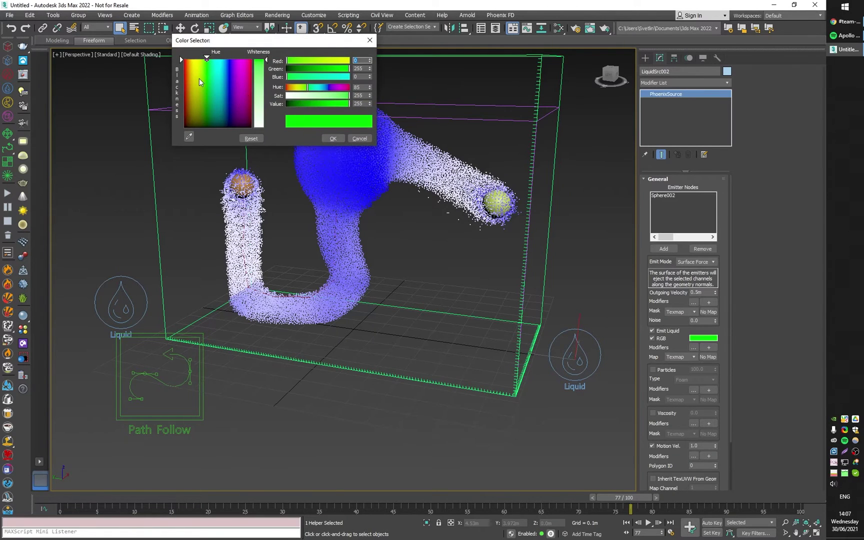
drag(200, 80, 184, 58)
click(333, 139)
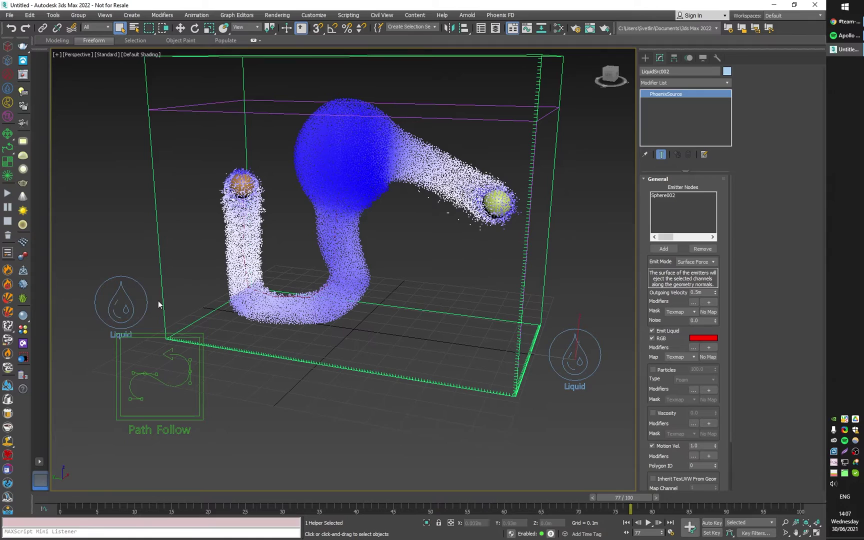
click(124, 294)
click(589, 352)
click(533, 121)
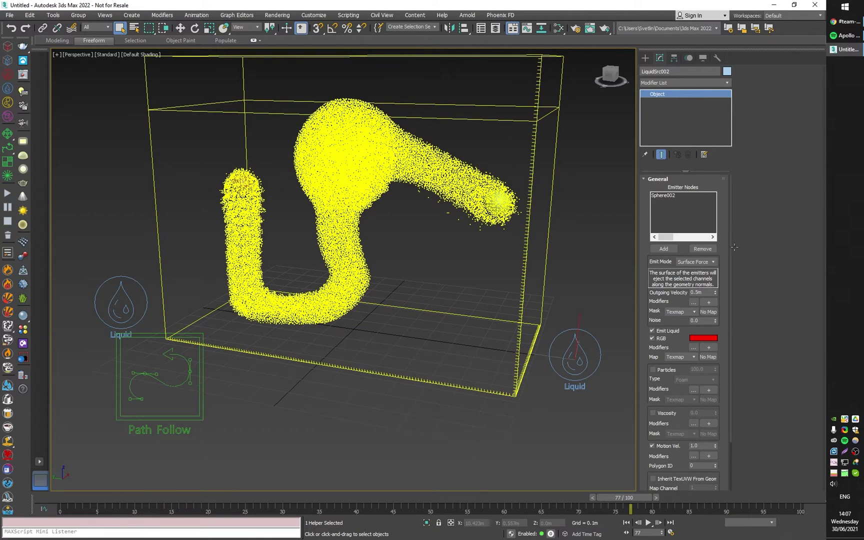
Enable Particle RGB and Grid RGB export in the simulator's Output settings.
click(664, 200)
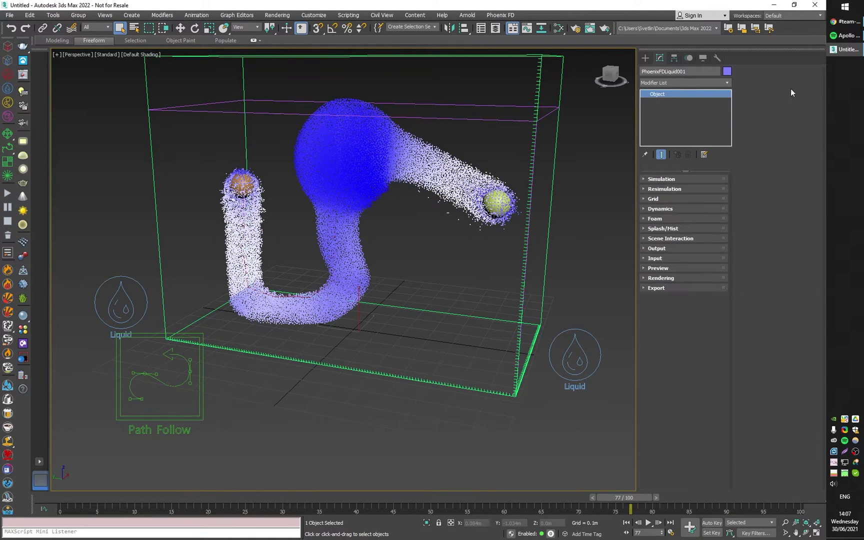
click(657, 248)
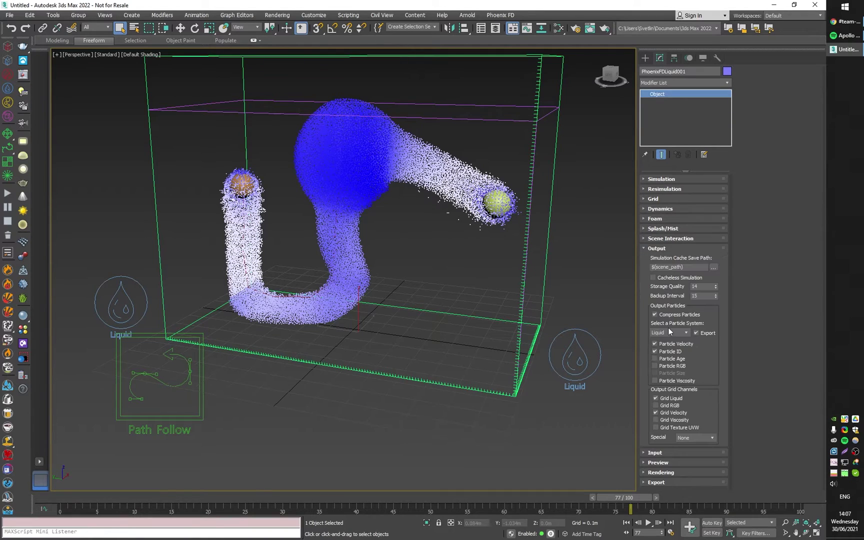
click(670, 370)
click(669, 406)
Restart the simulation and turn off the RGB voxel preview.
click(667, 181)
click(663, 190)
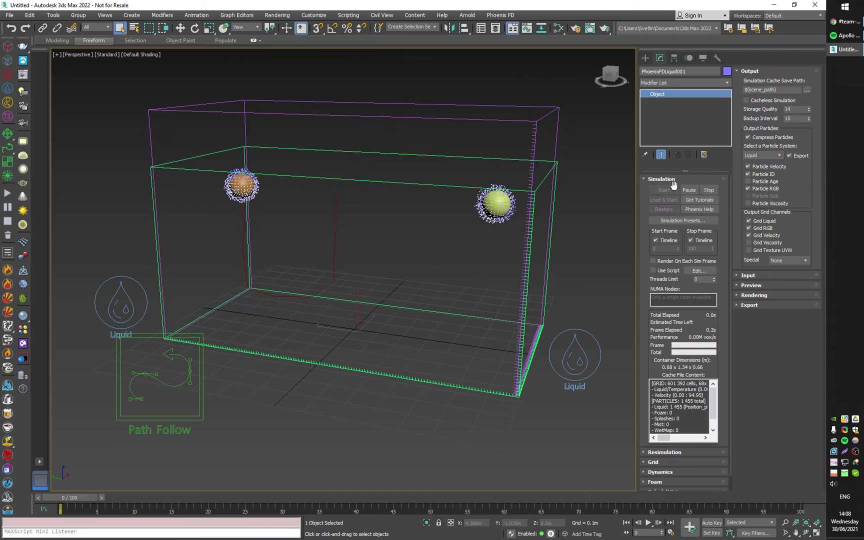
click(752, 285)
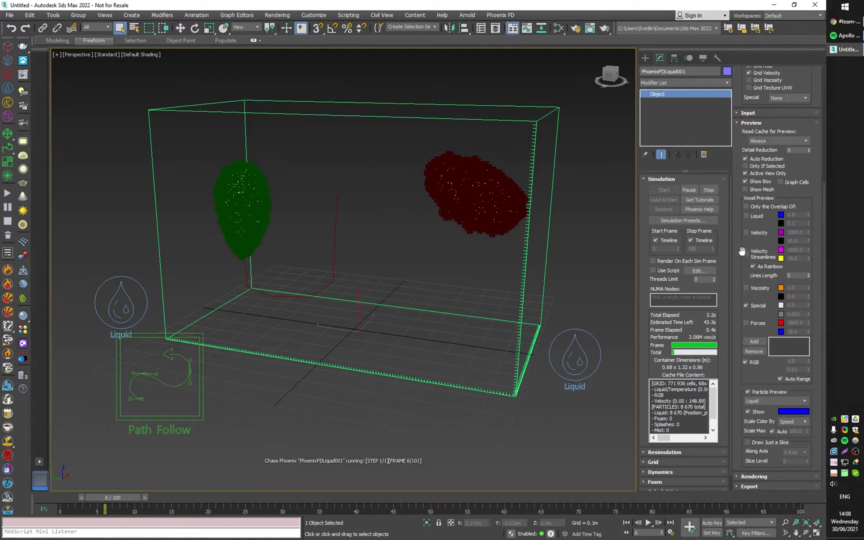
click(745, 362)
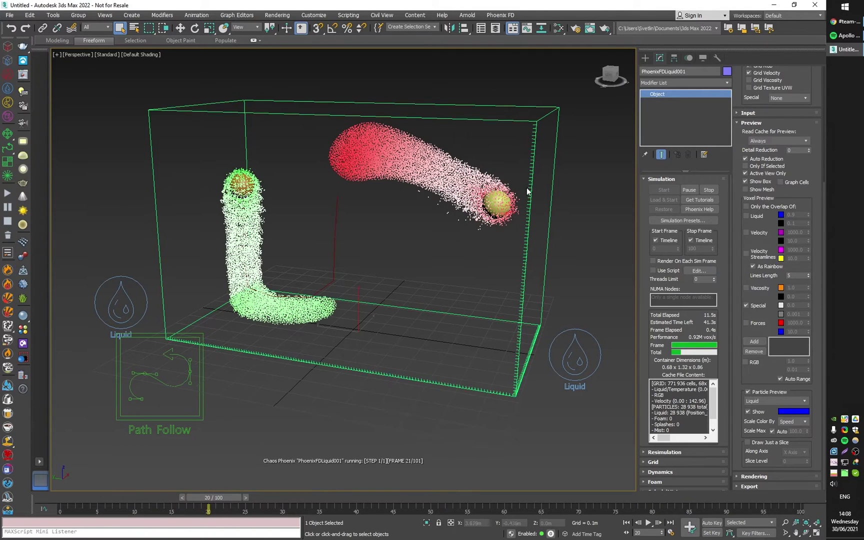
Stop the simulation and add a Particle Tuner affected by the FollowPath001 force.
click(709, 190)
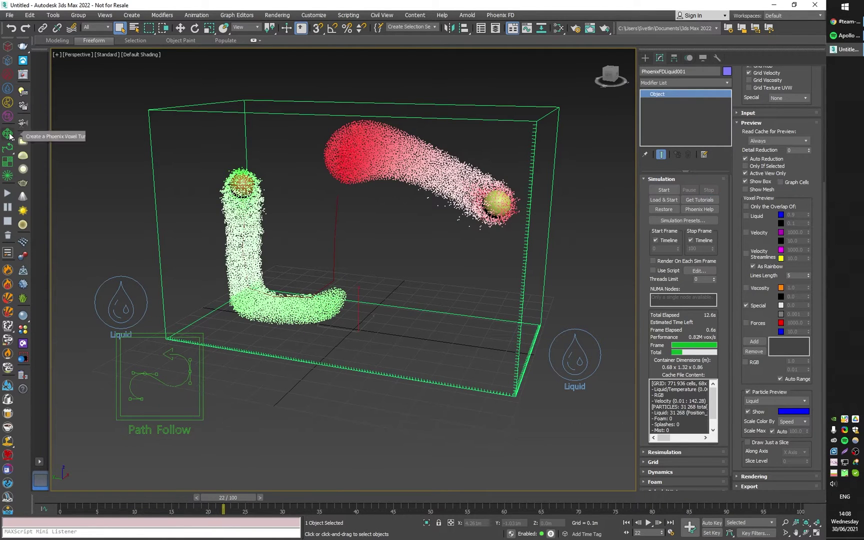
click(11, 164)
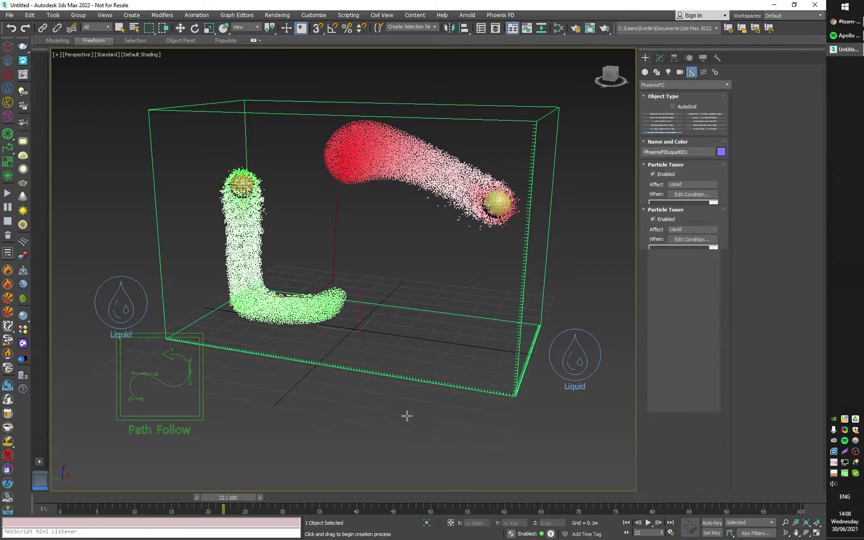
drag(403, 413, 519, 239)
right_click(520, 239)
click(660, 57)
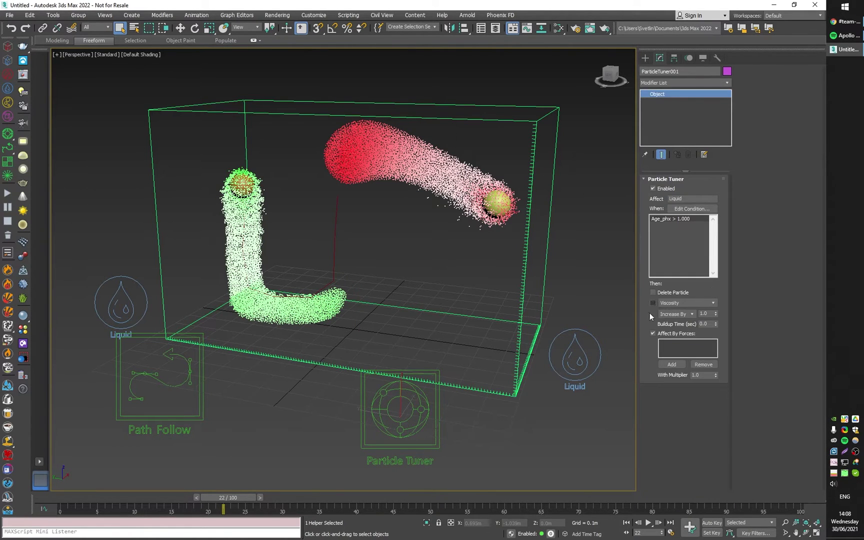
click(673, 364)
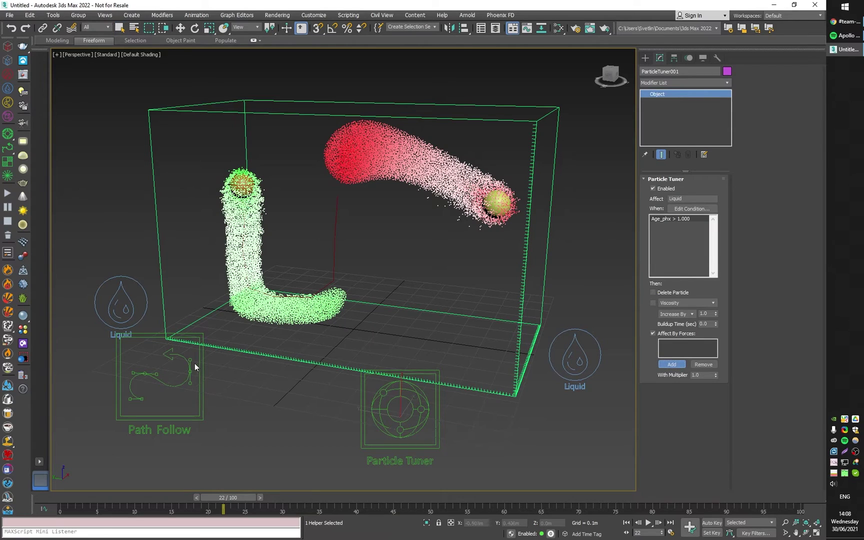
click(194, 364)
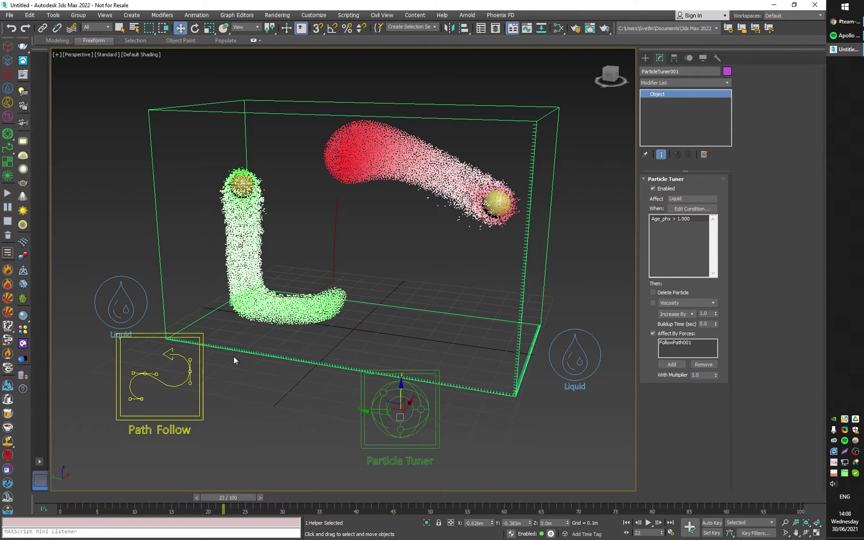
Change the tuner's condition from Age_phx > 1.000 to RGB Green > 0.85.
click(691, 208)
click(285, 198)
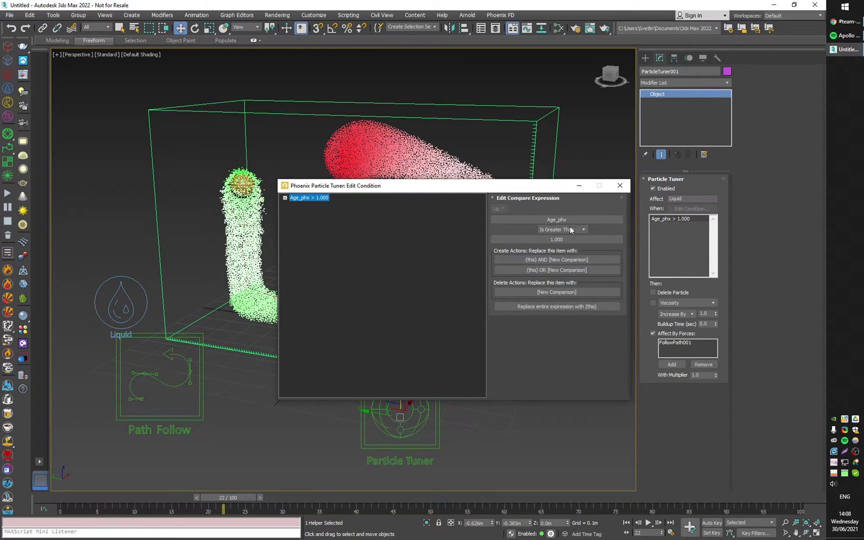
click(556, 220)
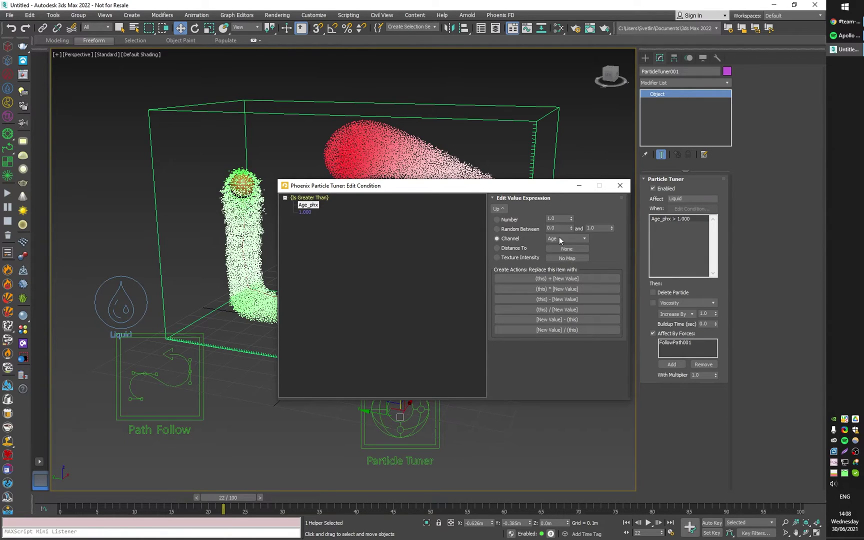
click(560, 240)
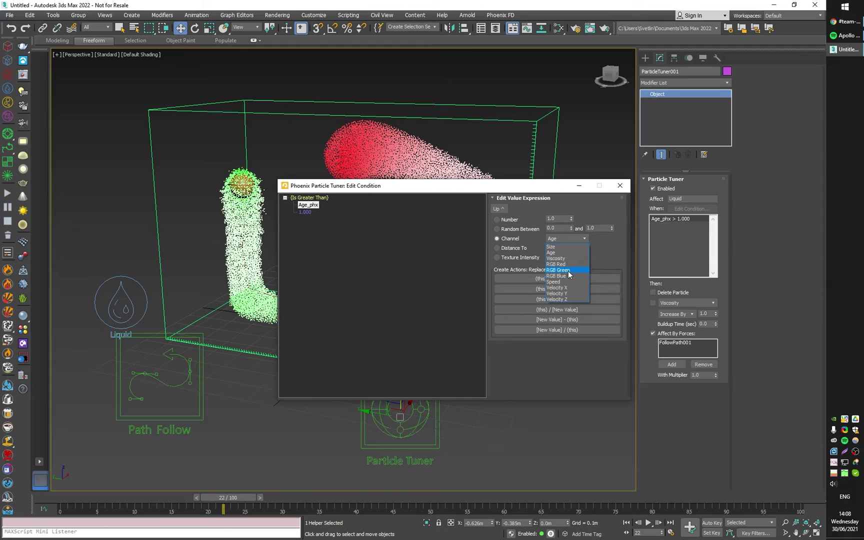
click(569, 274)
click(299, 199)
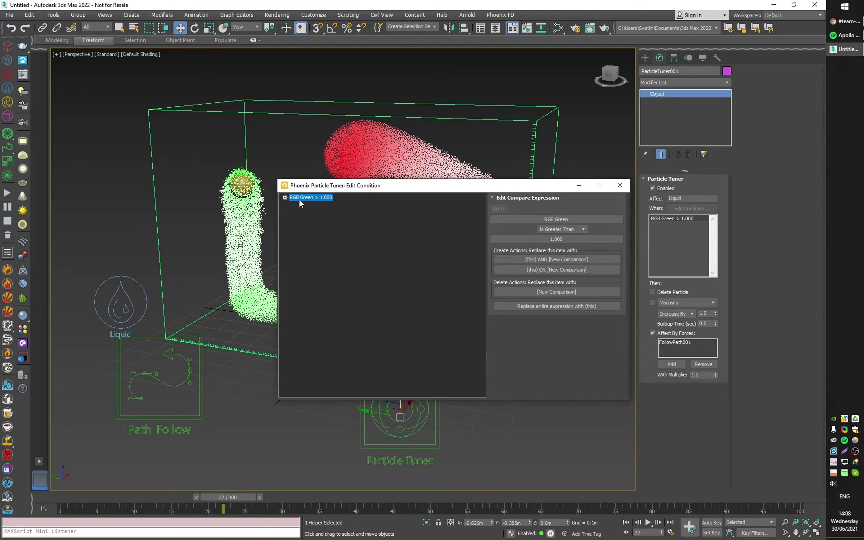
click(567, 240)
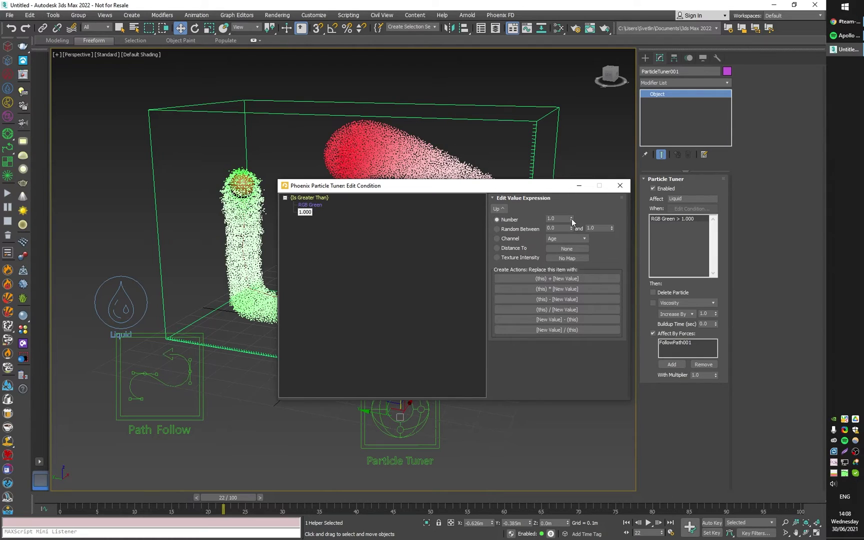
drag(573, 222, 574, 229)
click(620, 185)
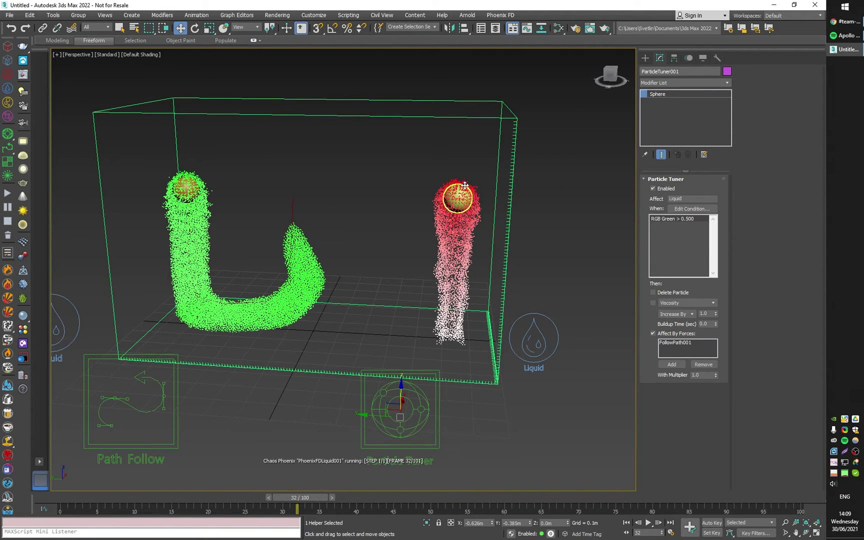
Move the red emitter sphere Sphere002 up and left beside the green stream.
drag(465, 186, 337, 173)
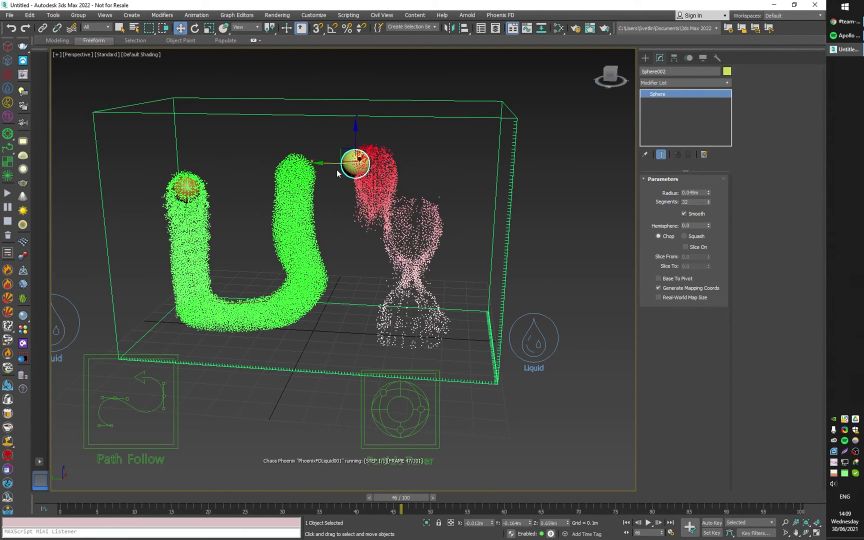
middle_drag(345, 172, 397, 200)
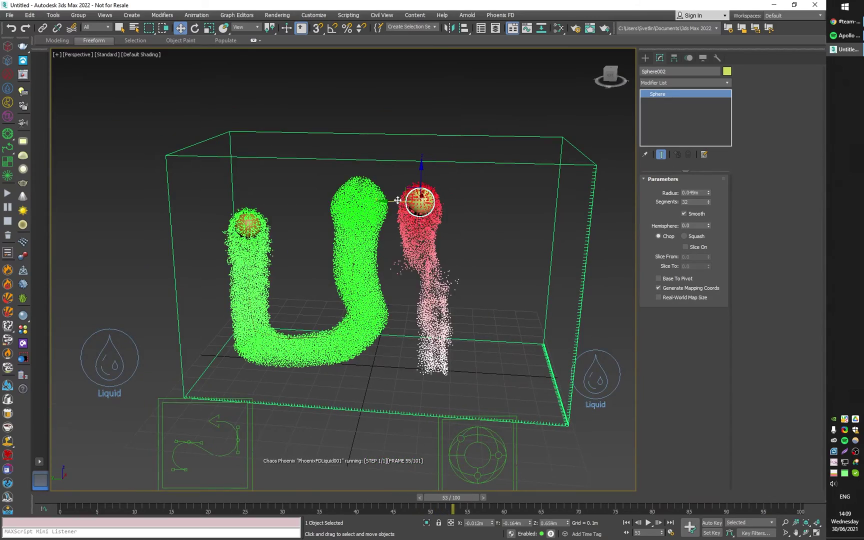
drag(397, 200, 383, 203)
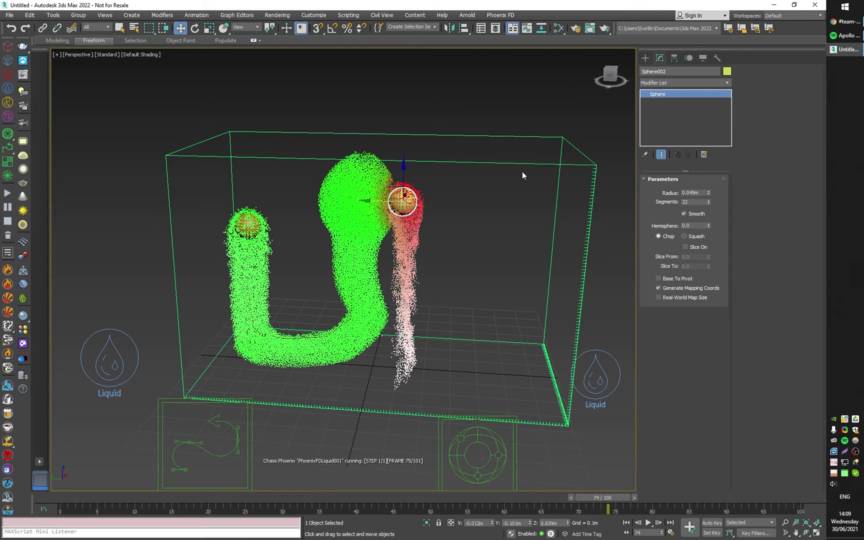
Lower PhoenixFDLiquid001's RGB Diffusion from 1.0 to 0.64 in the Dynamics settings.
click(448, 244)
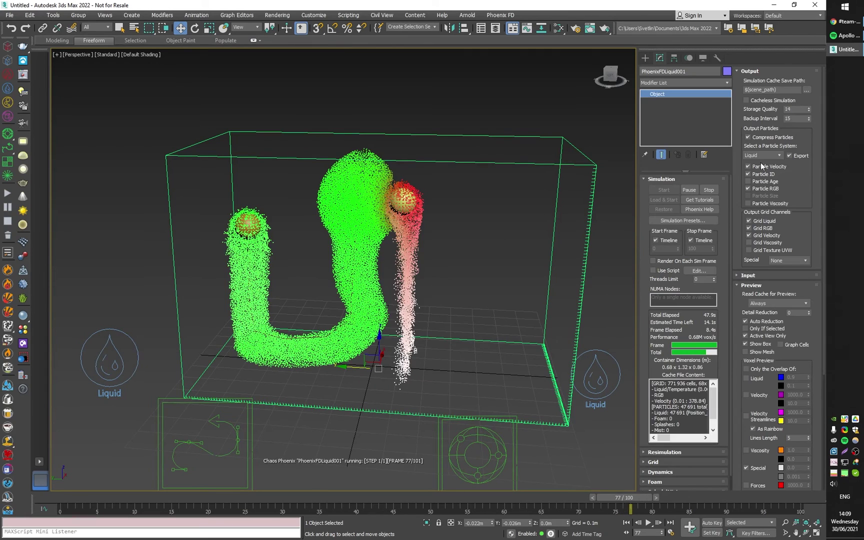
click(661, 472)
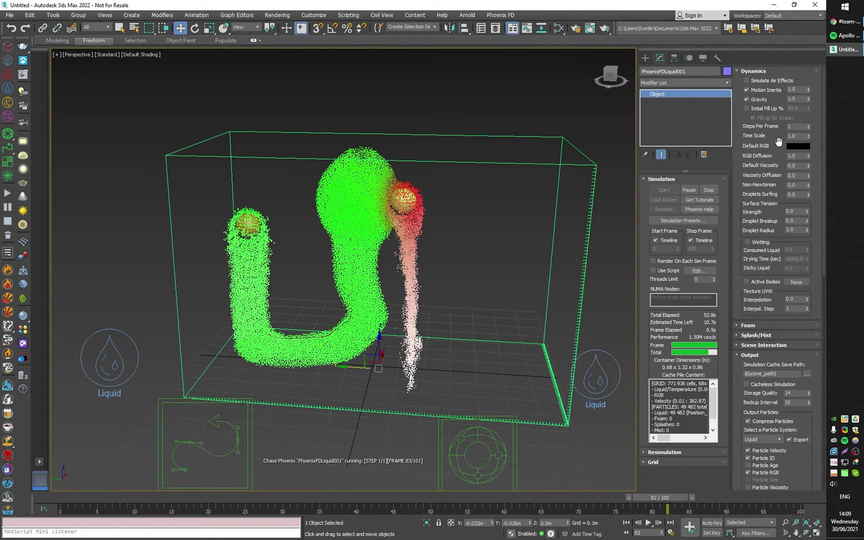
drag(809, 156, 809, 195)
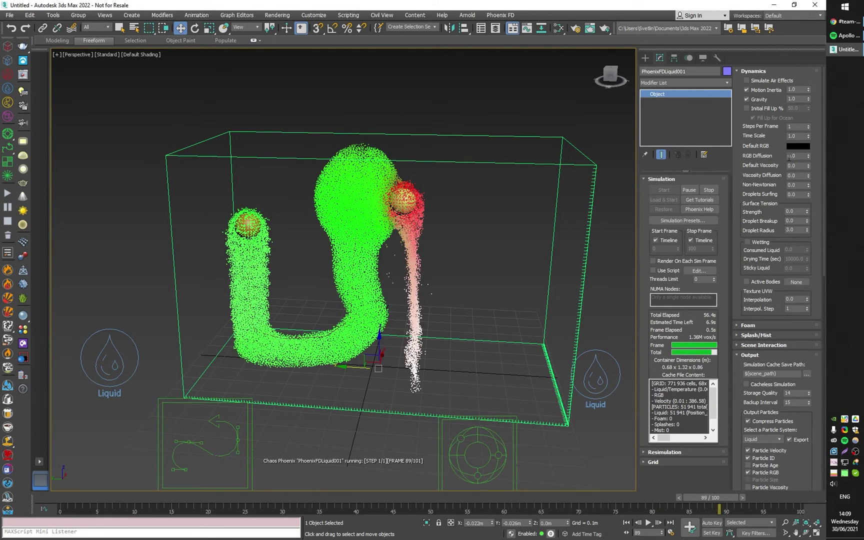
click(405, 199)
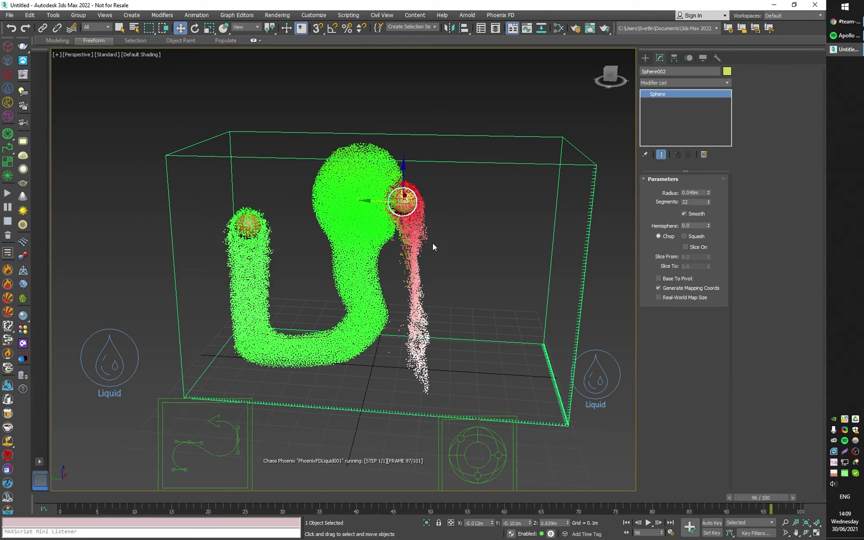
Move the red emitter Sphere002 left along Y to about 0.223m, between the green U's arms.
right_click(646, 524)
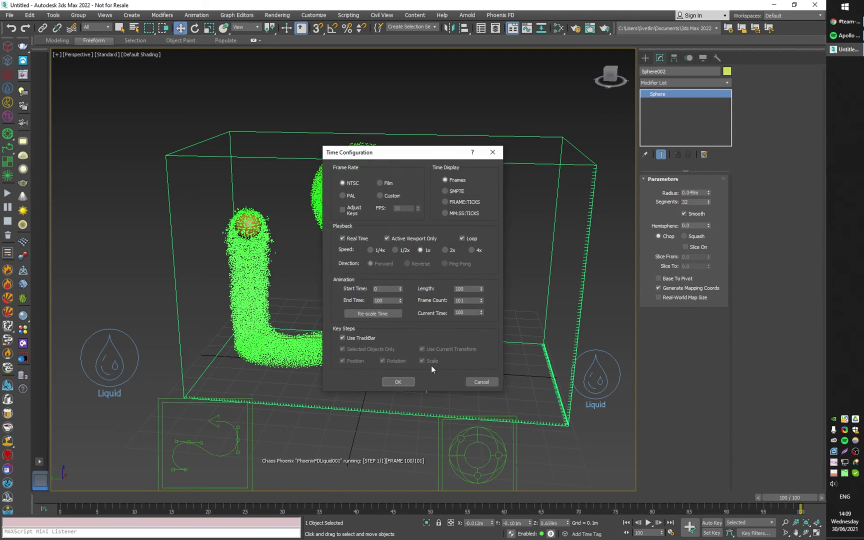
click(479, 383)
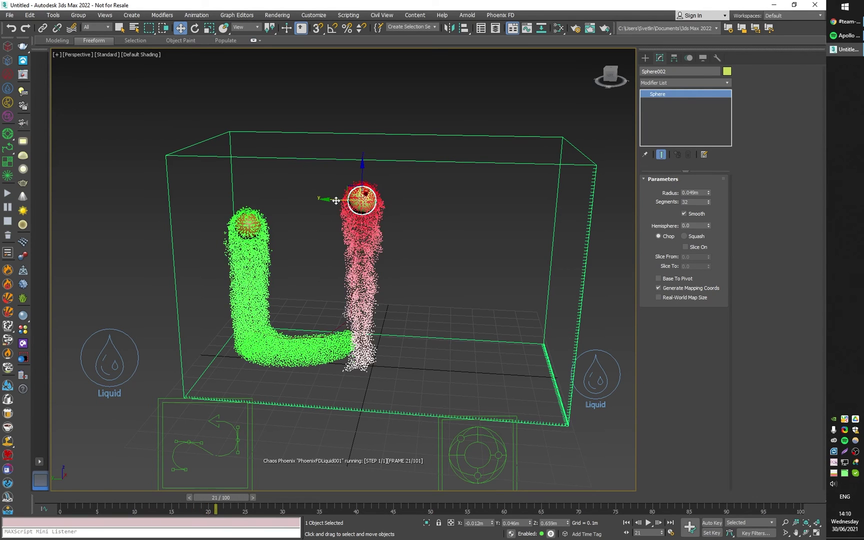
drag(335, 200, 301, 195)
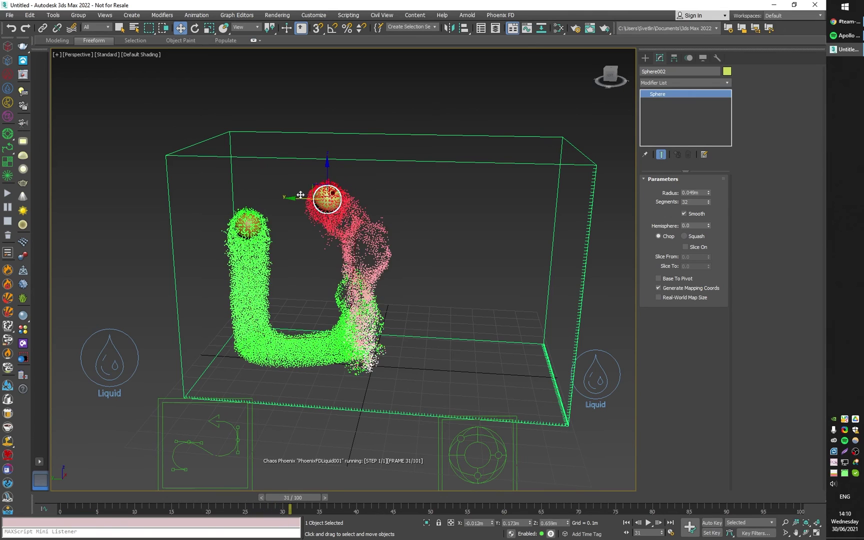
click(301, 198)
click(327, 198)
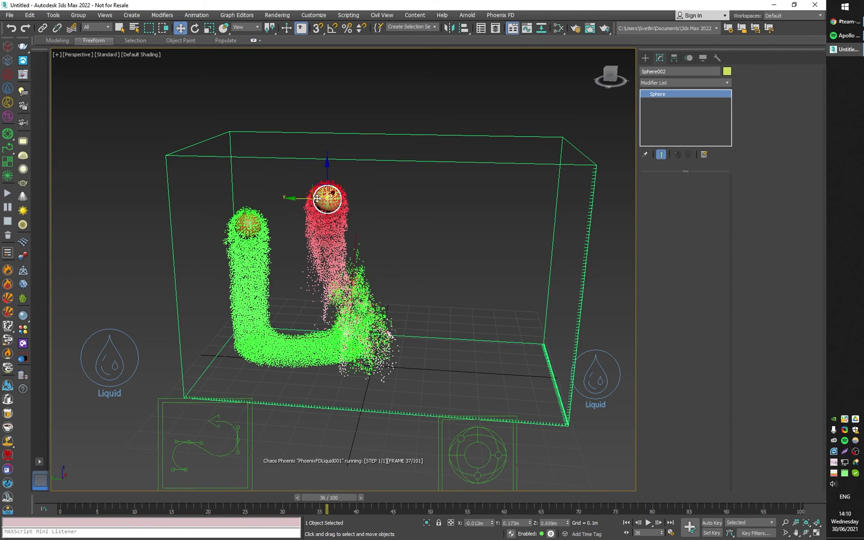
drag(299, 197, 285, 199)
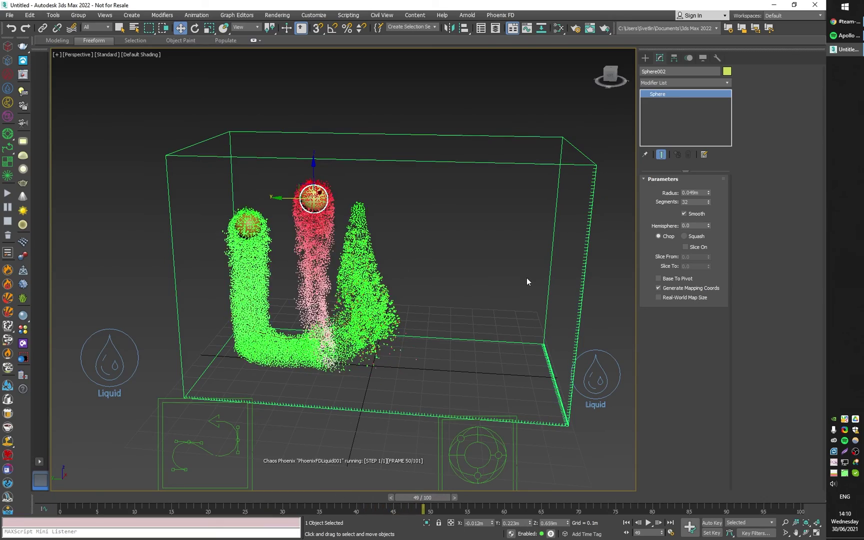
alt+middle_drag(488, 320, 531, 287)
scroll(482, 329, up, 2)
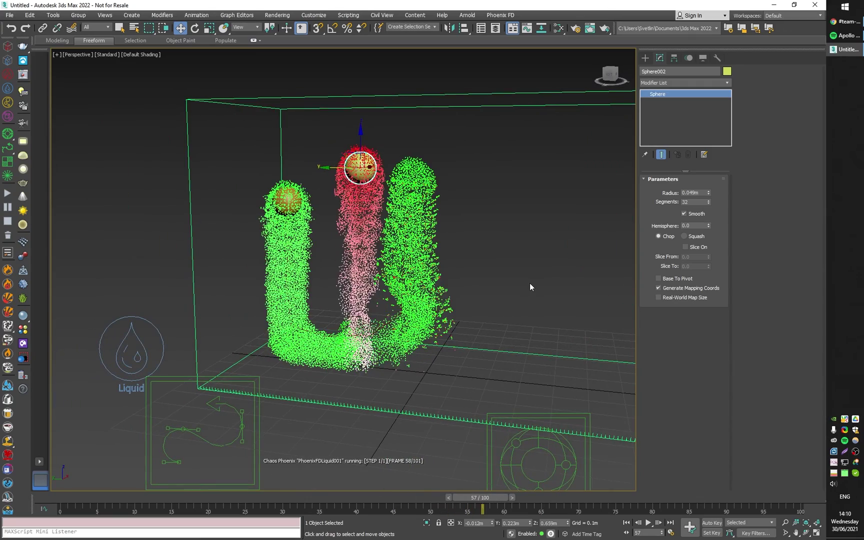